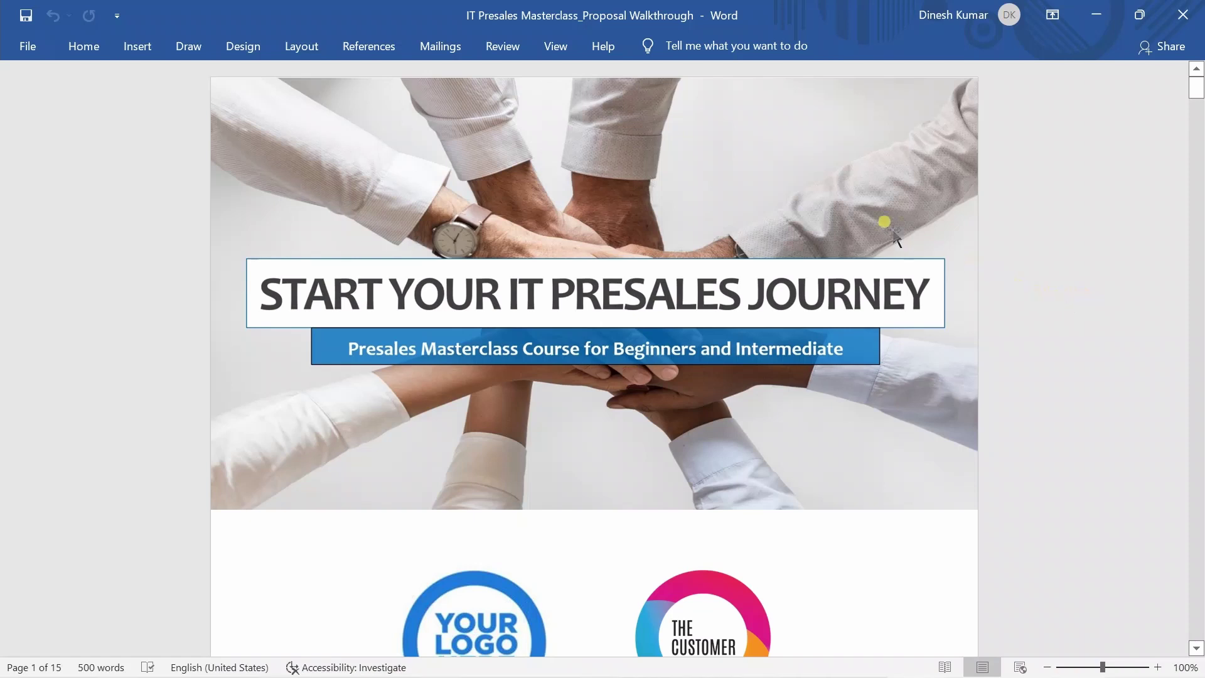
Inspect the cover photo and the YOUR LOGO HERE and THE CUSTOMER logo pictures.
left_click(864, 211)
left_click(1054, 265)
left_click(1197, 648)
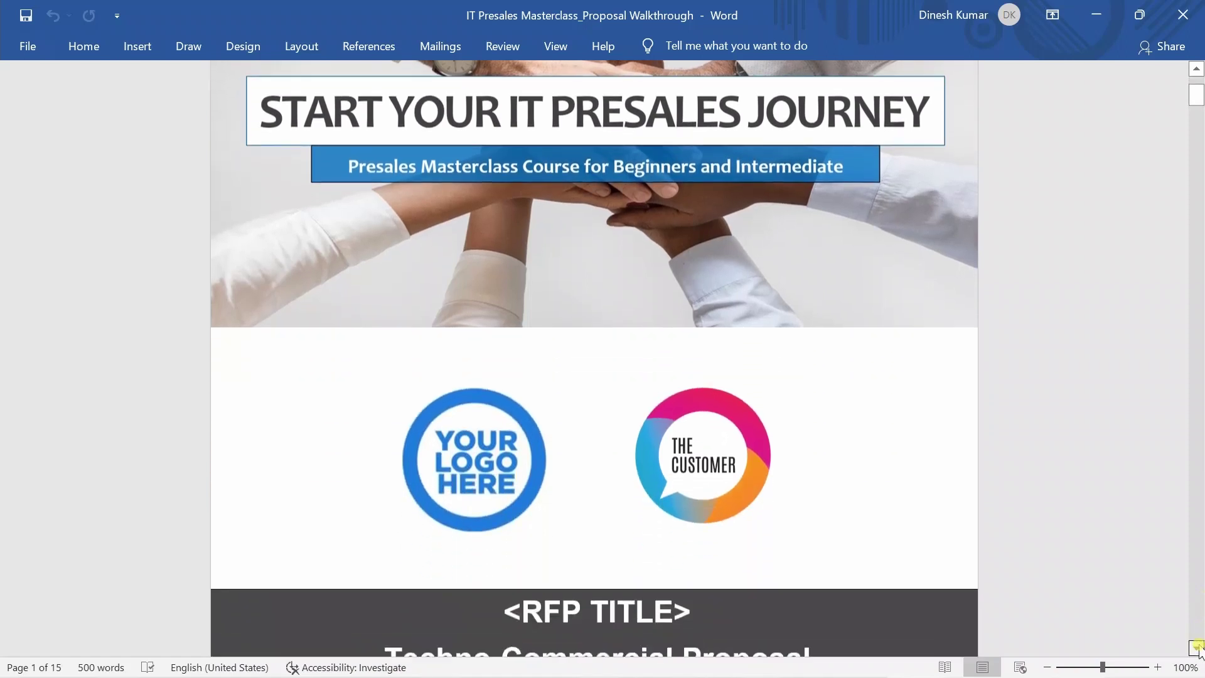
left_click(1197, 648)
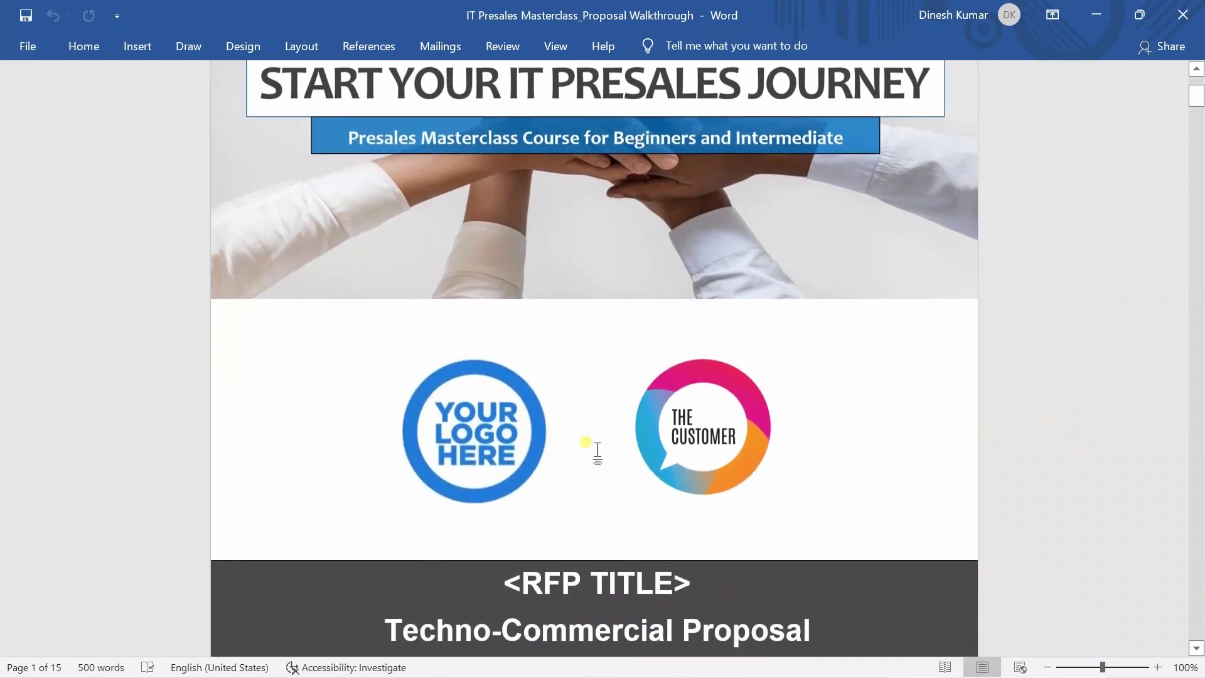
left_click(464, 434)
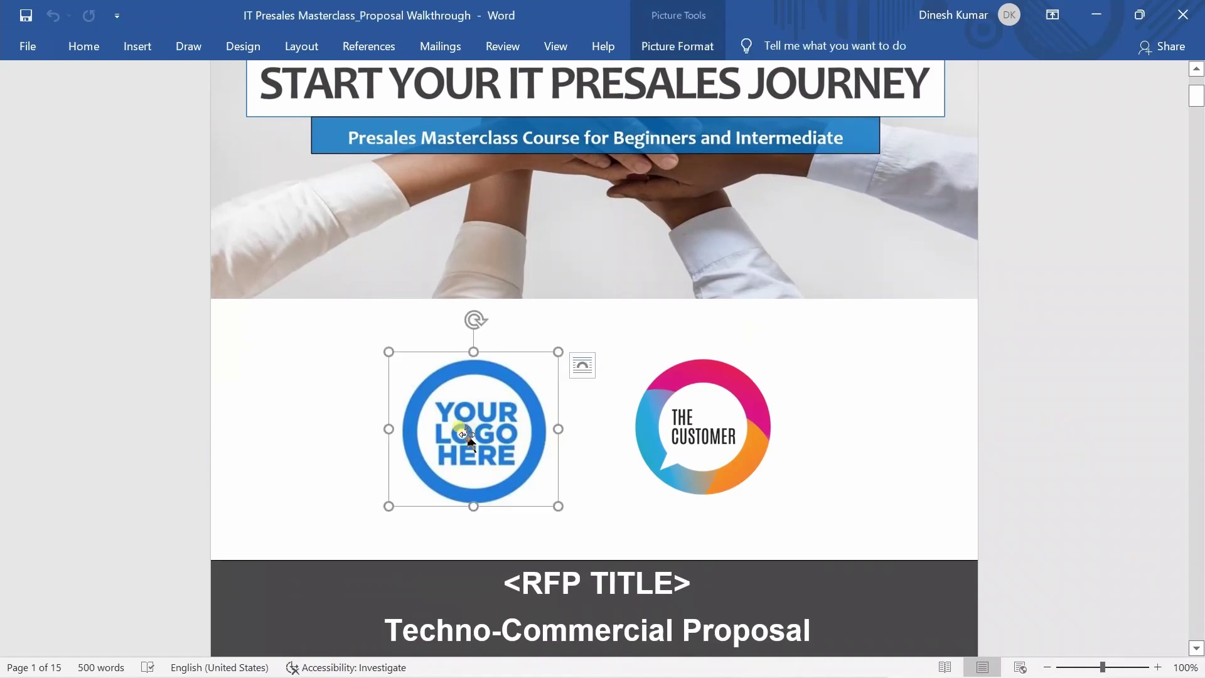
left_click(642, 446)
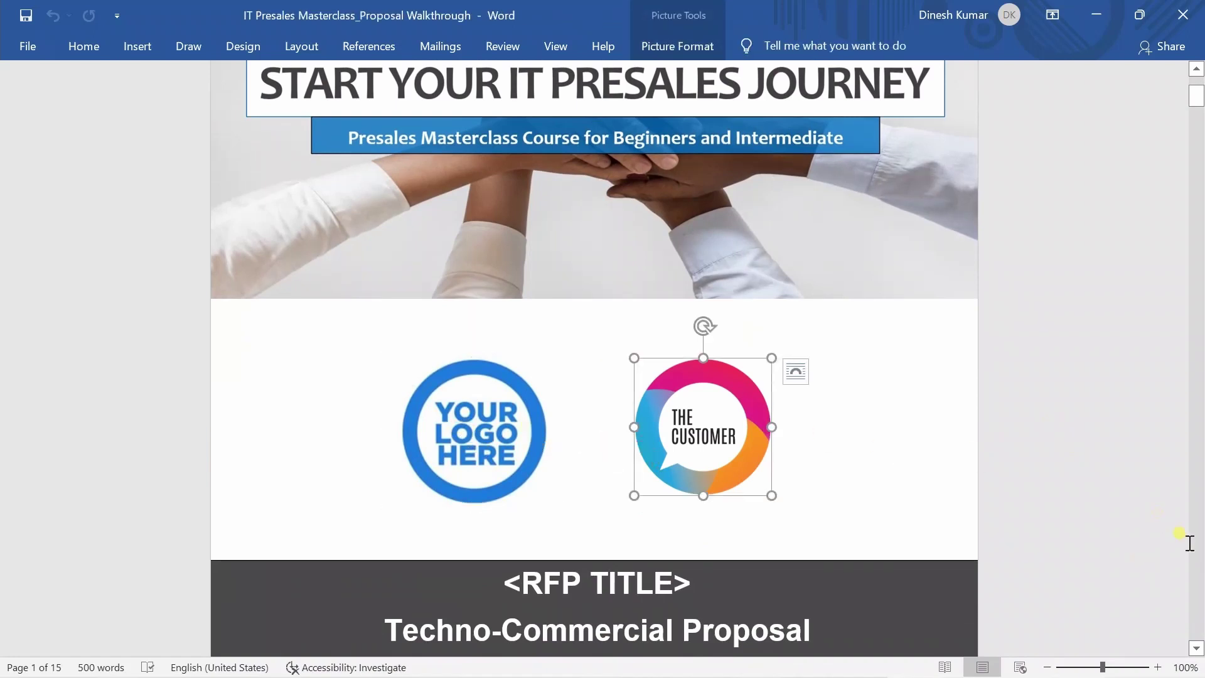
Select the RFP title band text box and its <RFP TITLE> line.
left_click(1197, 648)
scroll(1197, 648, "down", 3)
left_click(847, 358)
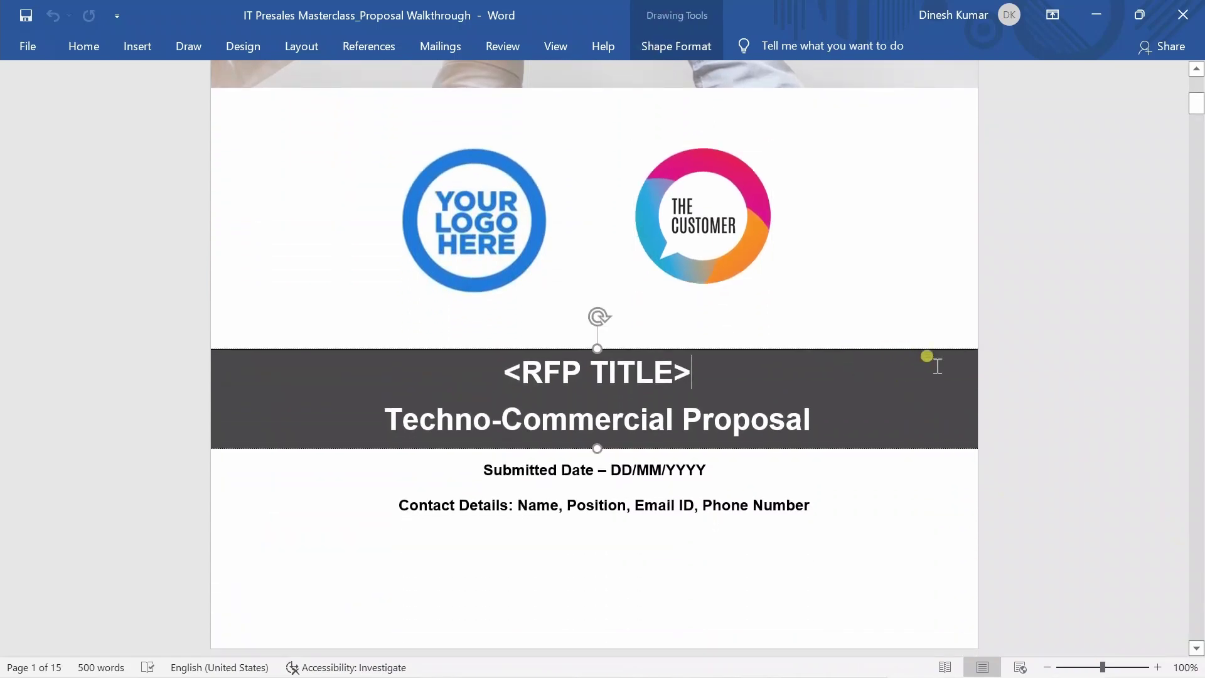
scroll(753, 320, "down", 2)
triple_click(503, 279)
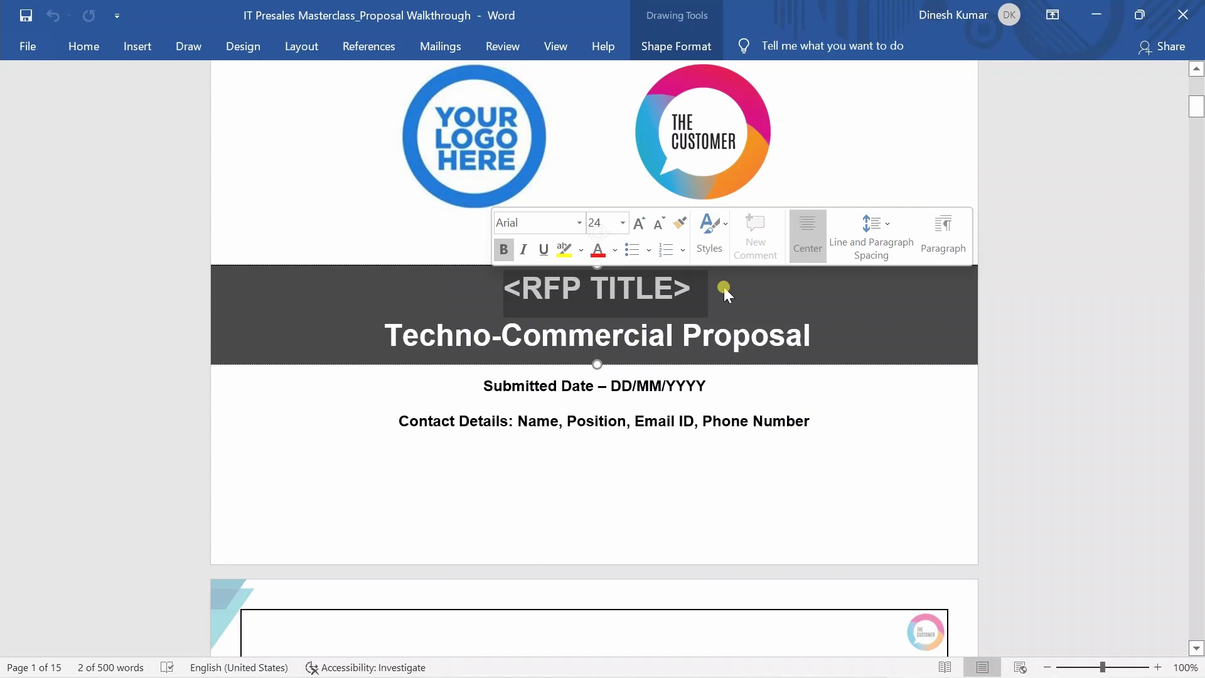
left_click(700, 336)
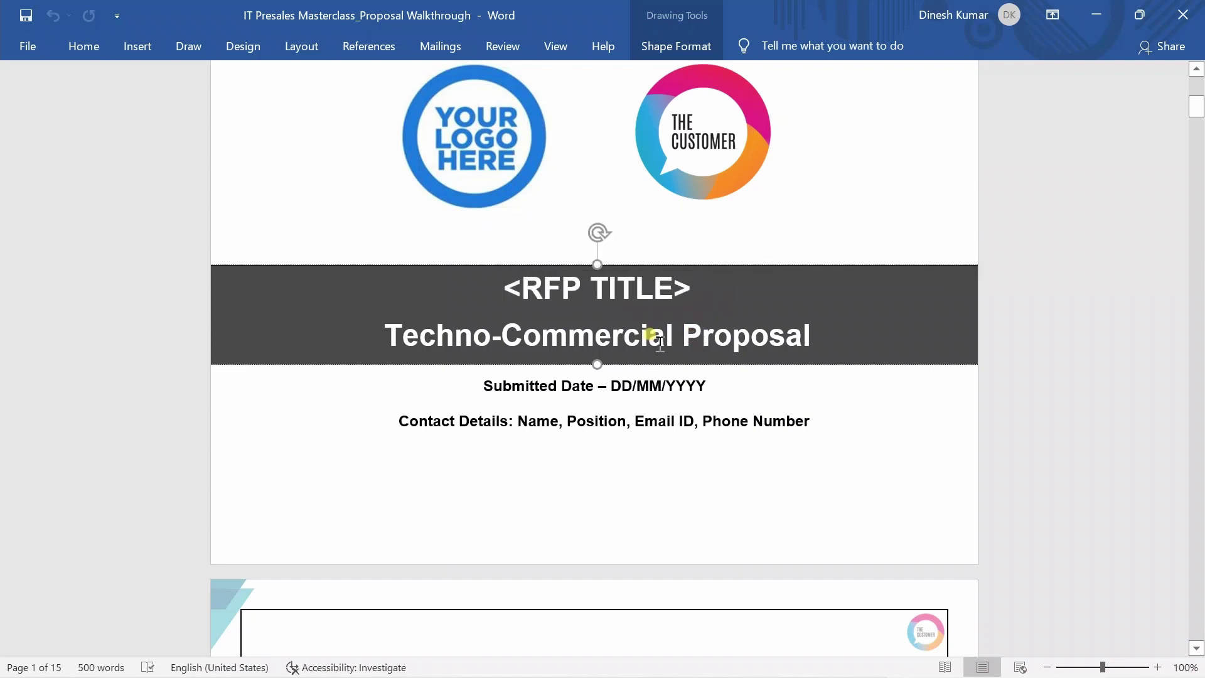
Place the caret before Techno-Commercial in the title band, then deselect the text box.
left_click(643, 339)
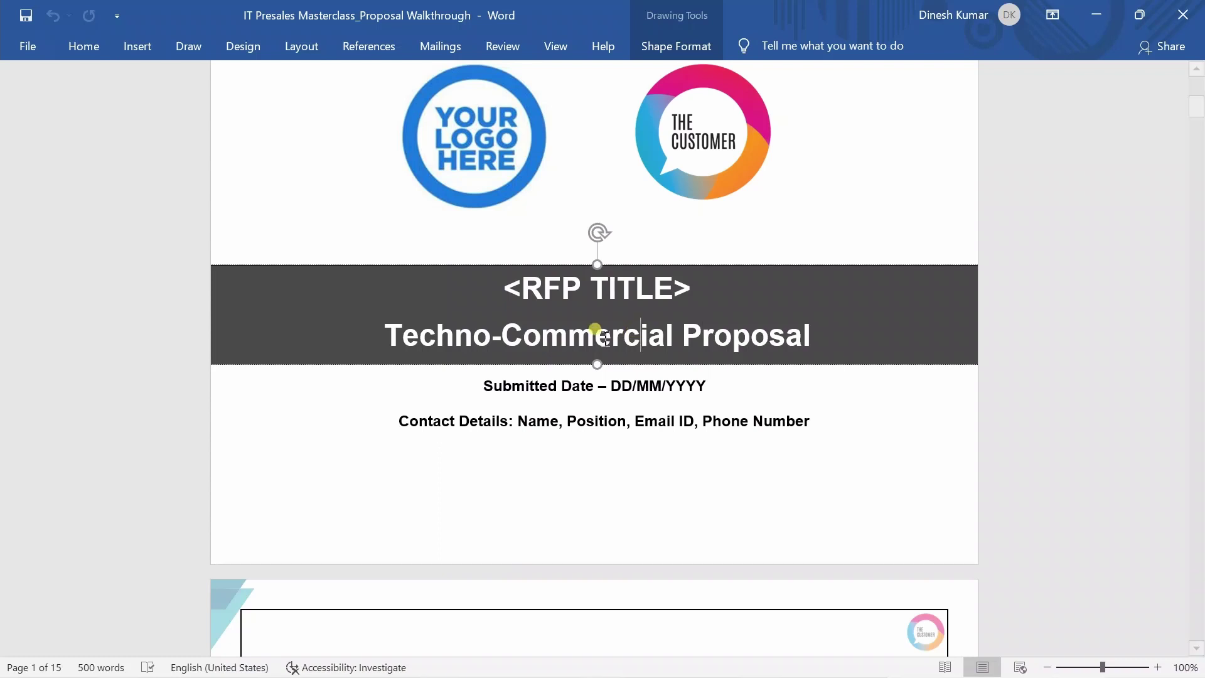
left_click(387, 336)
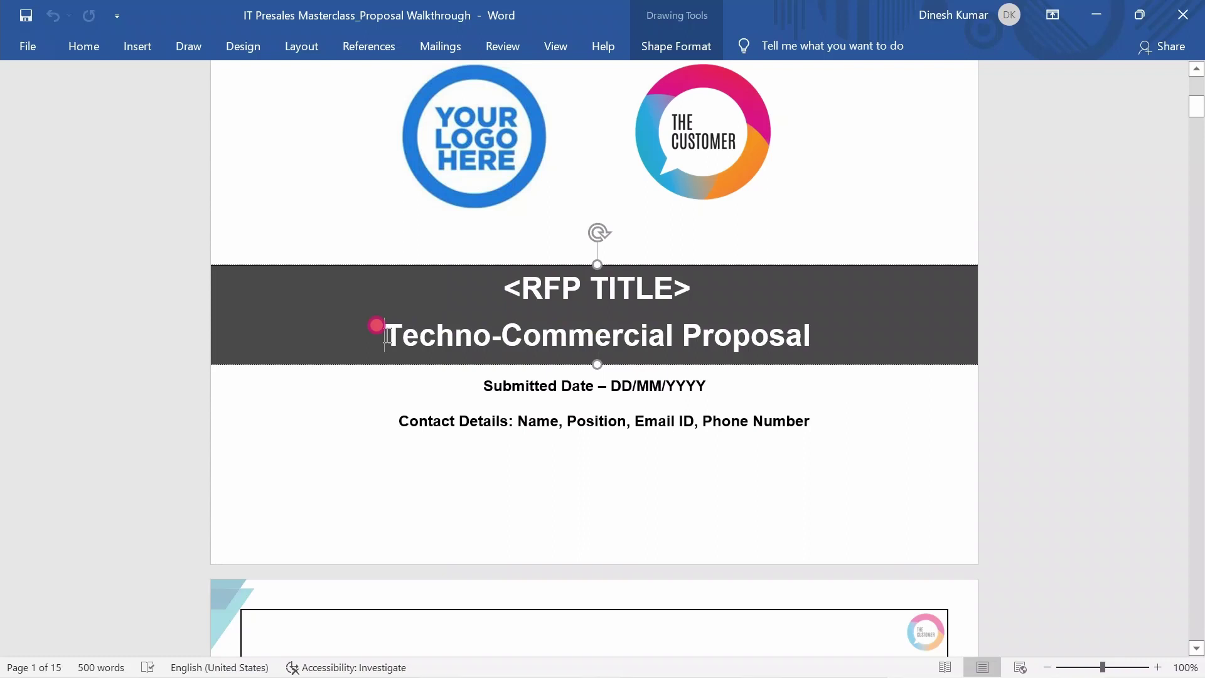
left_click(450, 367)
scroll(464, 376, "up", 6)
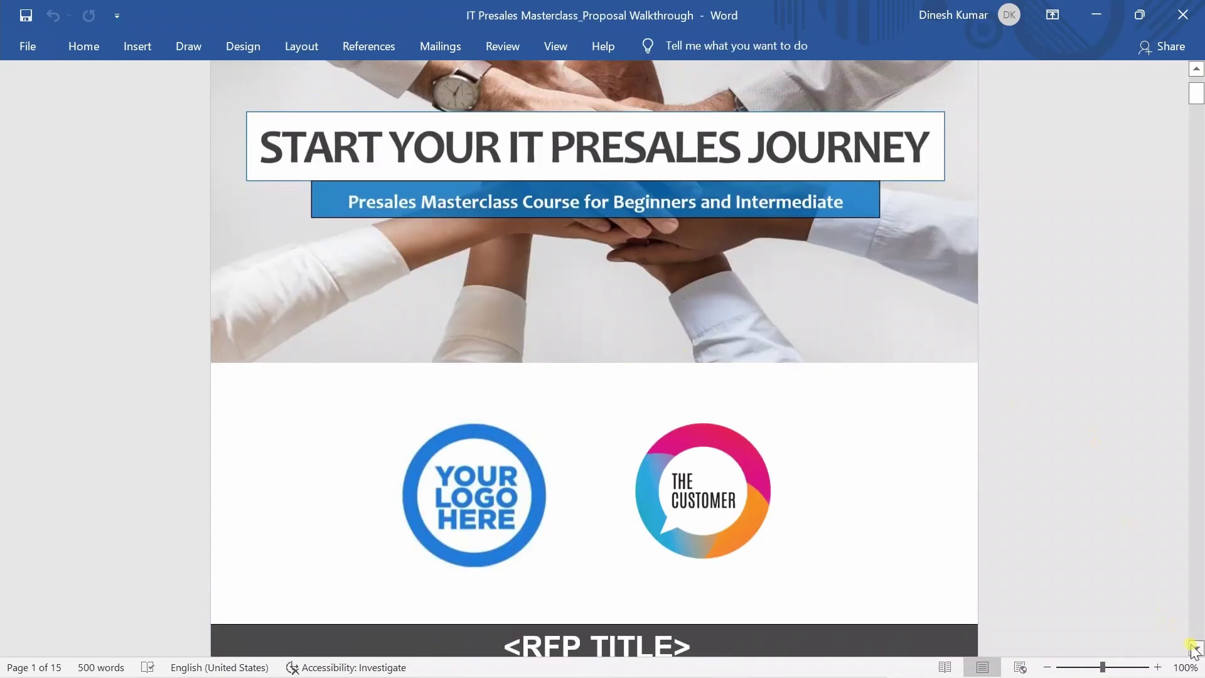
left_click(1196, 648)
Check the cover's contact details box, then move to the top of page 2.
scroll(1197, 653, "down", 3)
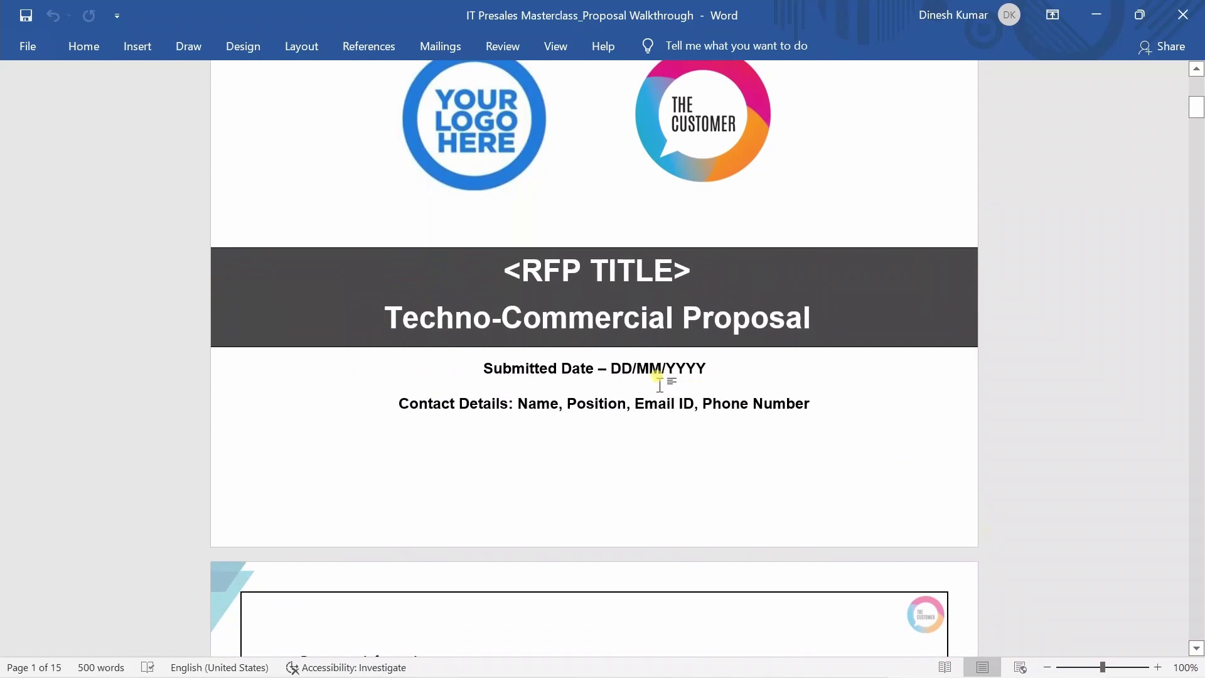
left_click(644, 407)
left_click(605, 465)
left_click(1197, 643)
left_click(1196, 643)
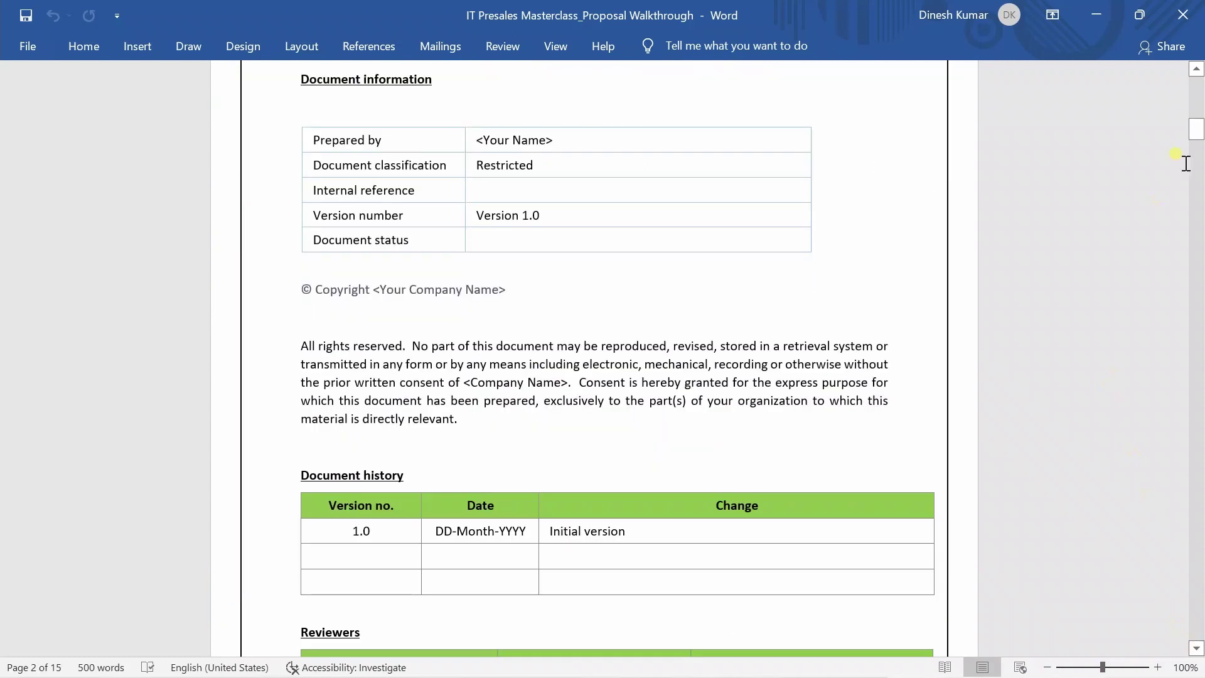
left_click(1196, 68)
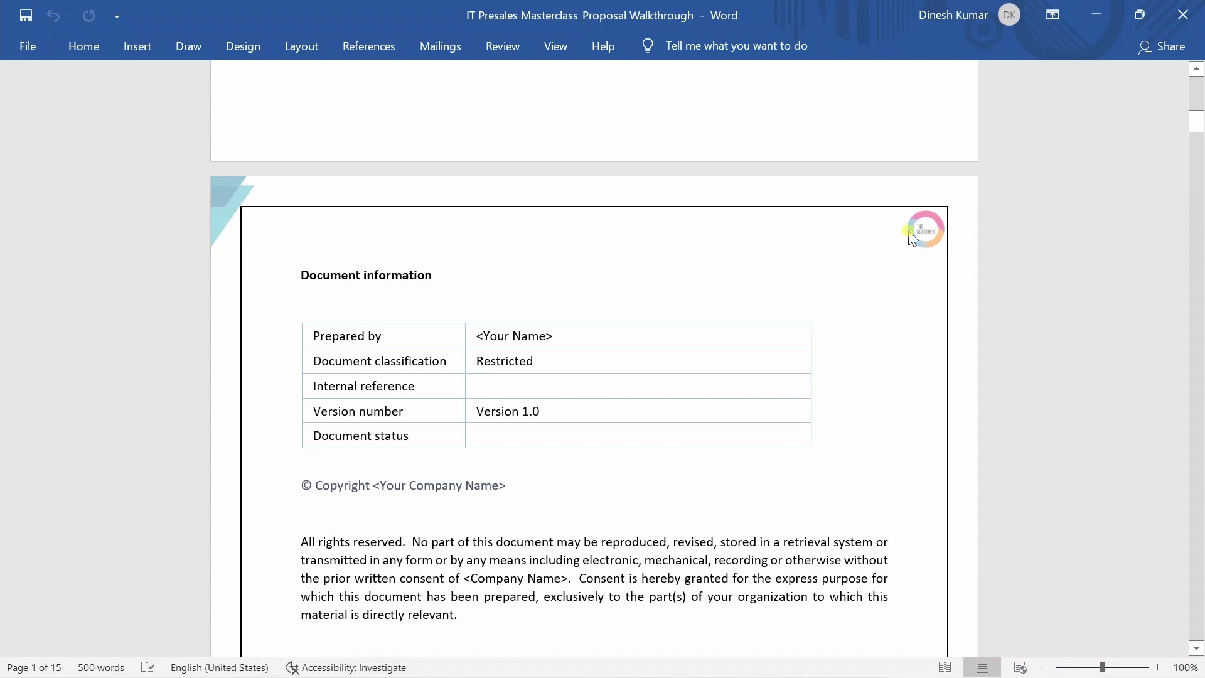
Select the header's customer logo, then the footer logo and Page 2 of 15 field.
double_click(919, 230)
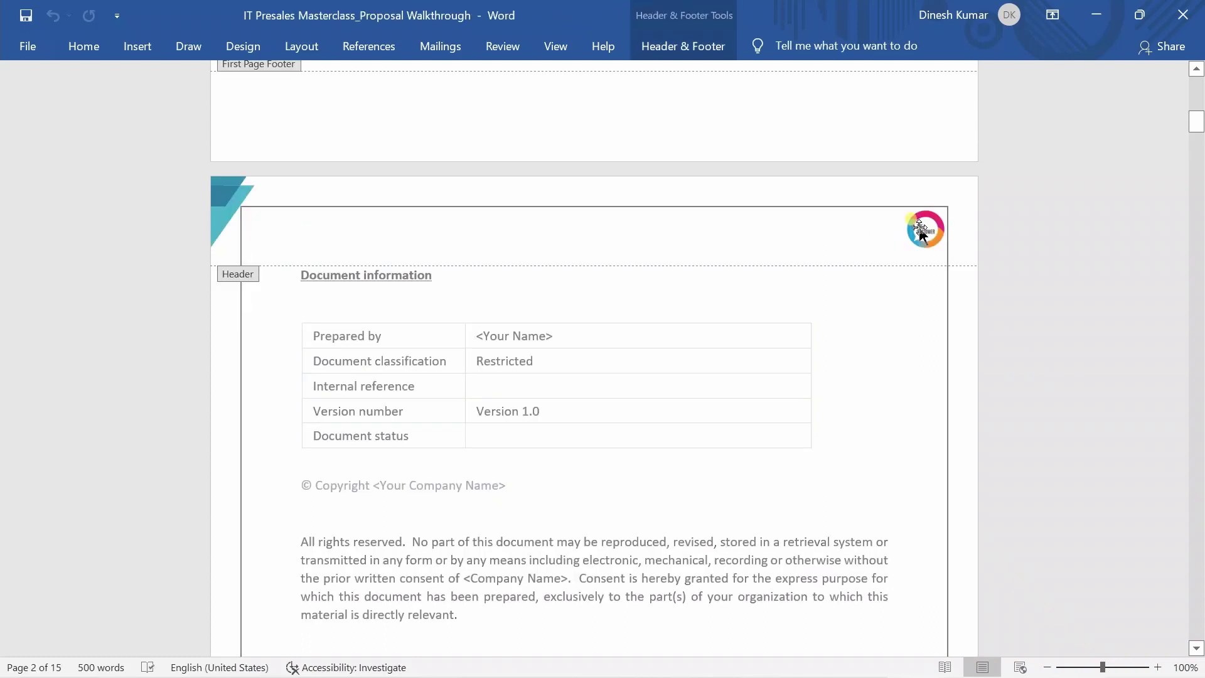
left_click(919, 228)
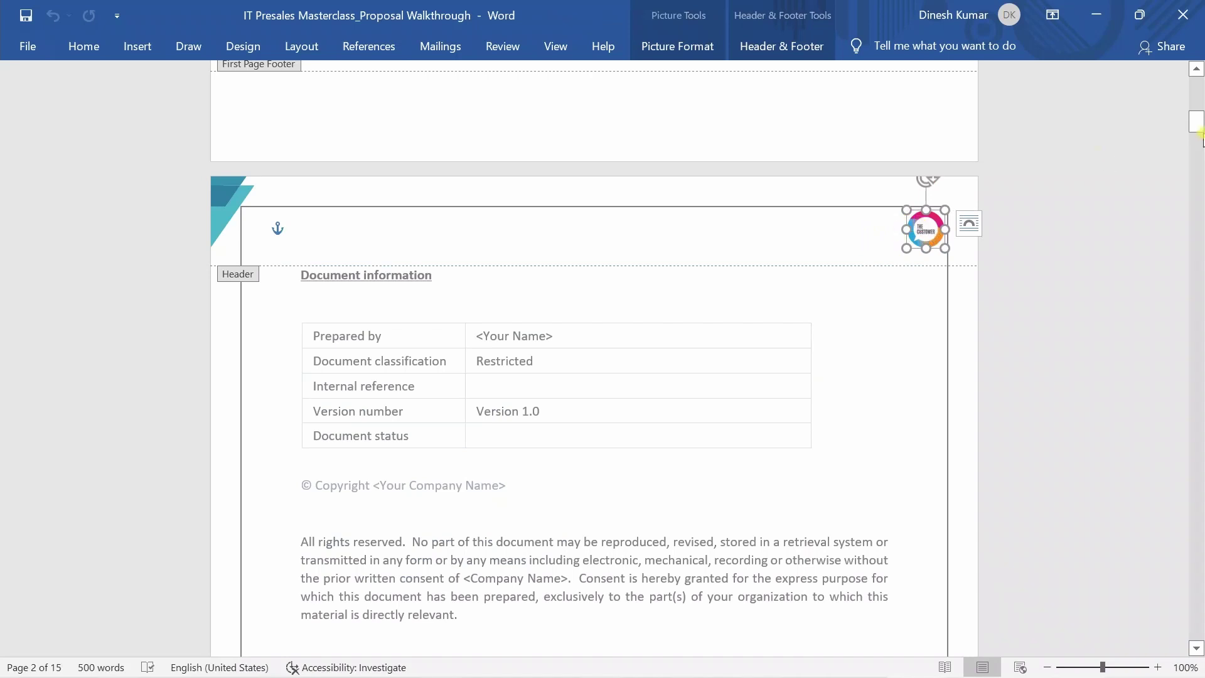
left_click_drag(1195, 122, 1197, 154)
left_click(917, 443)
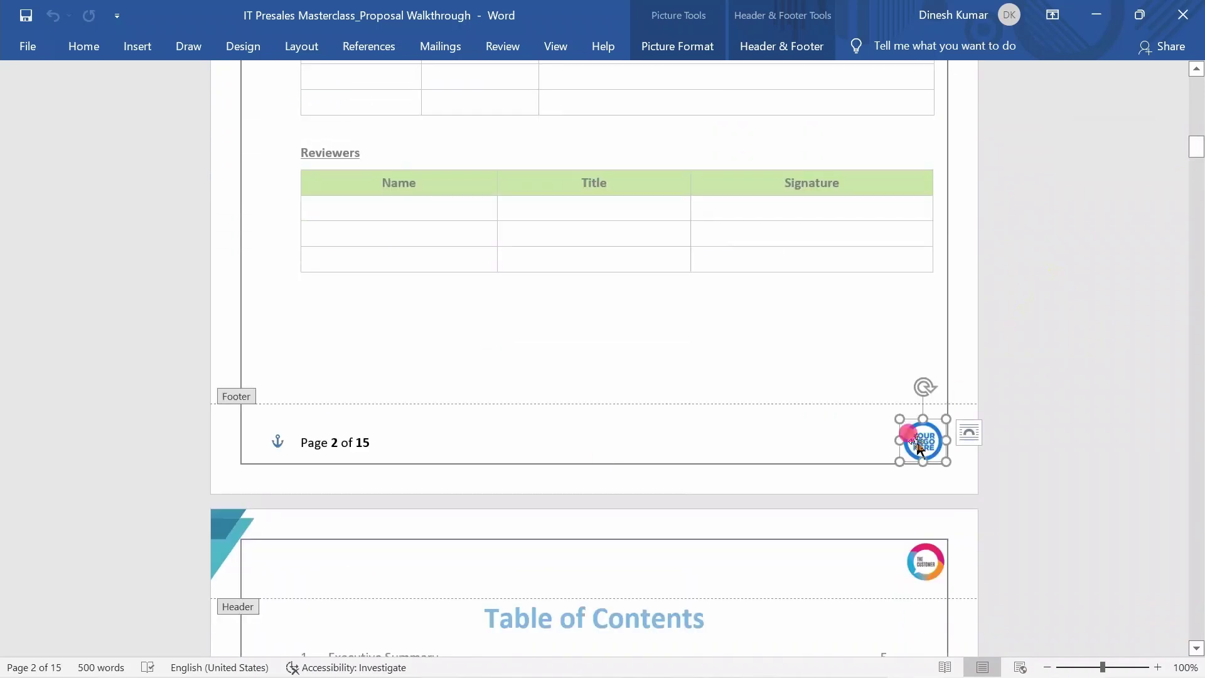
left_click(362, 443)
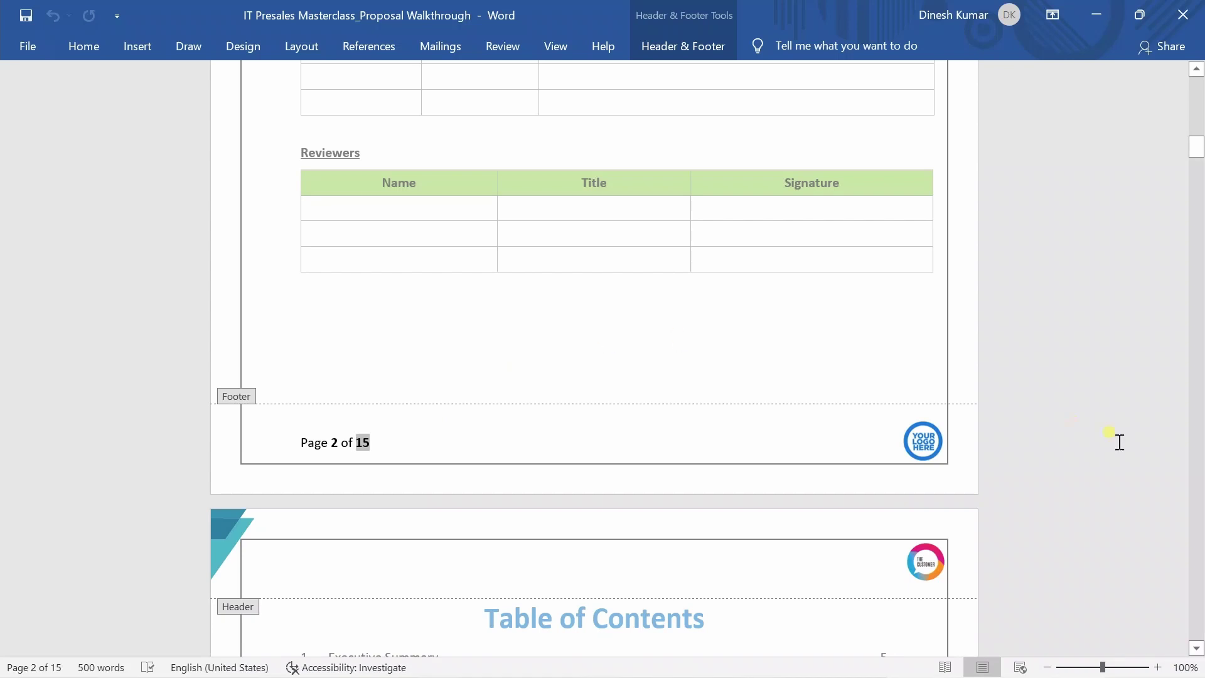
Close footer editing and return to the page 2 body.
left_click_drag(1197, 146, 1195, 132)
scroll(712, 278, "down", 6)
double_click(710, 277)
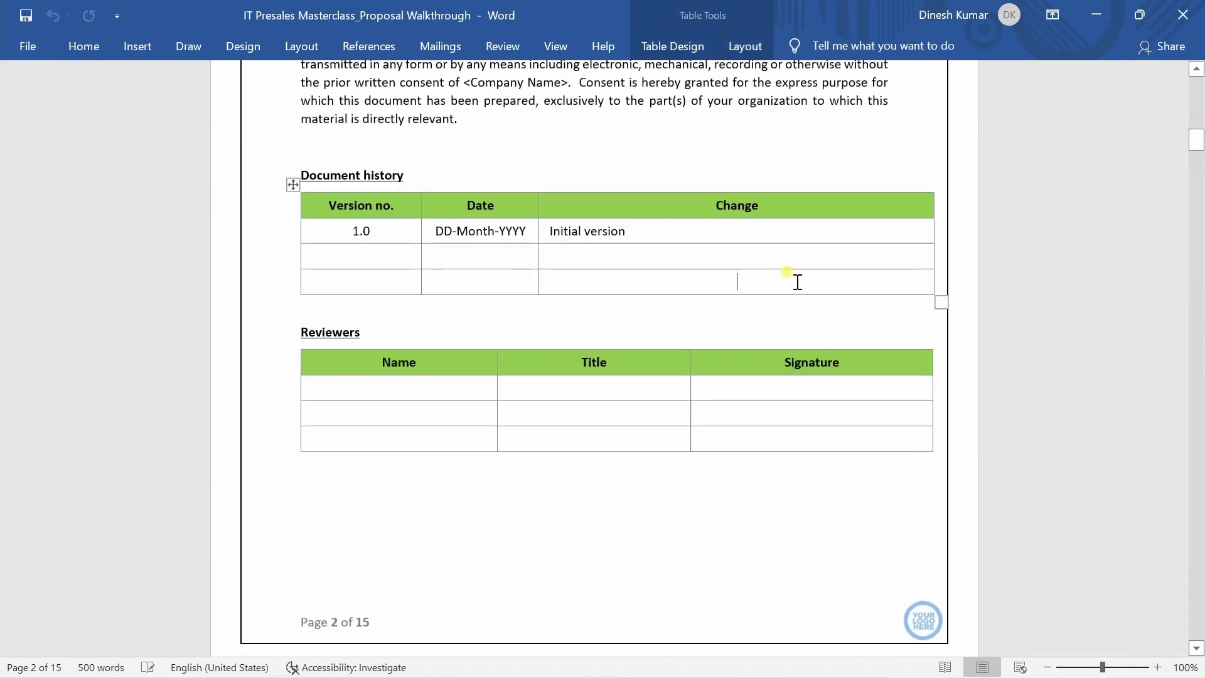
left_click_drag(1196, 147, 1195, 124)
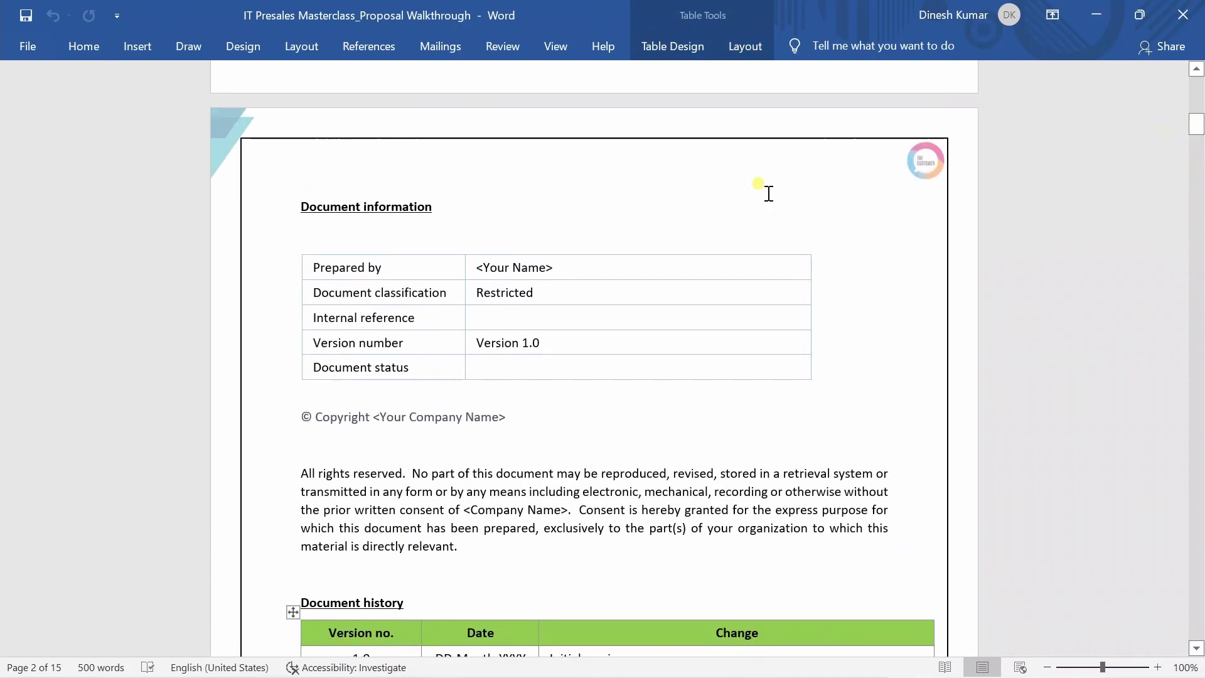
Review the Document information heading and Prepared by cell, then reach the Table of Contents.
left_click(307, 209)
left_click(308, 209)
left_click(306, 209)
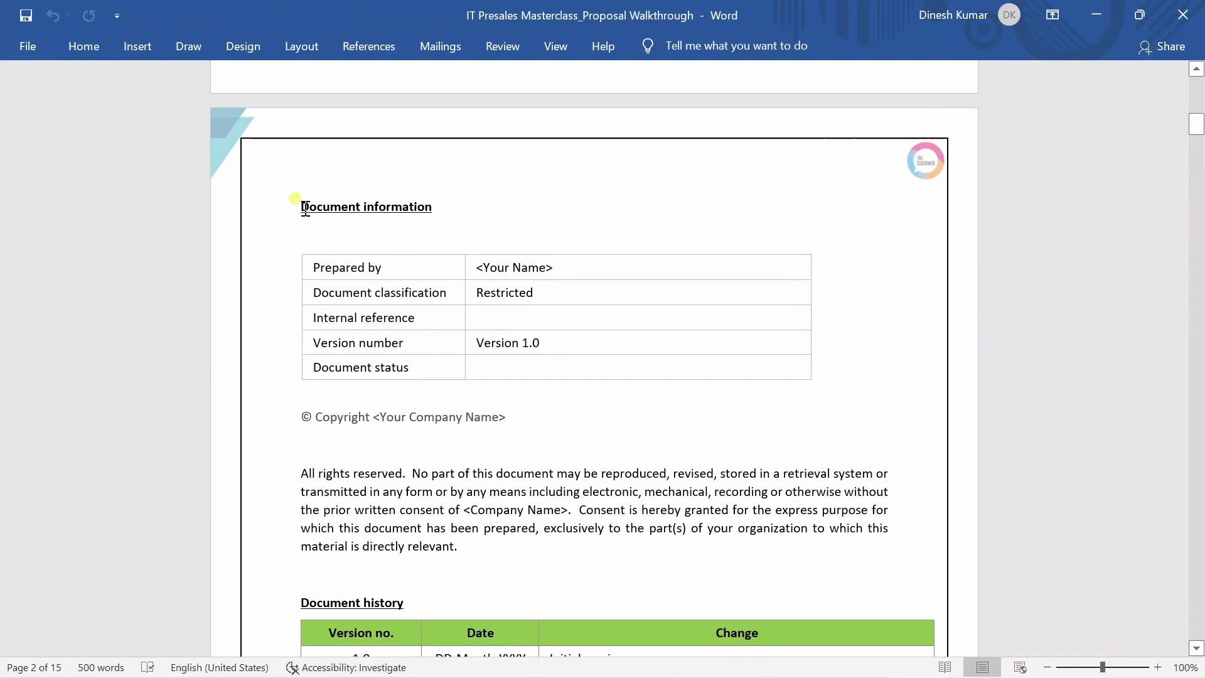
left_click(347, 264)
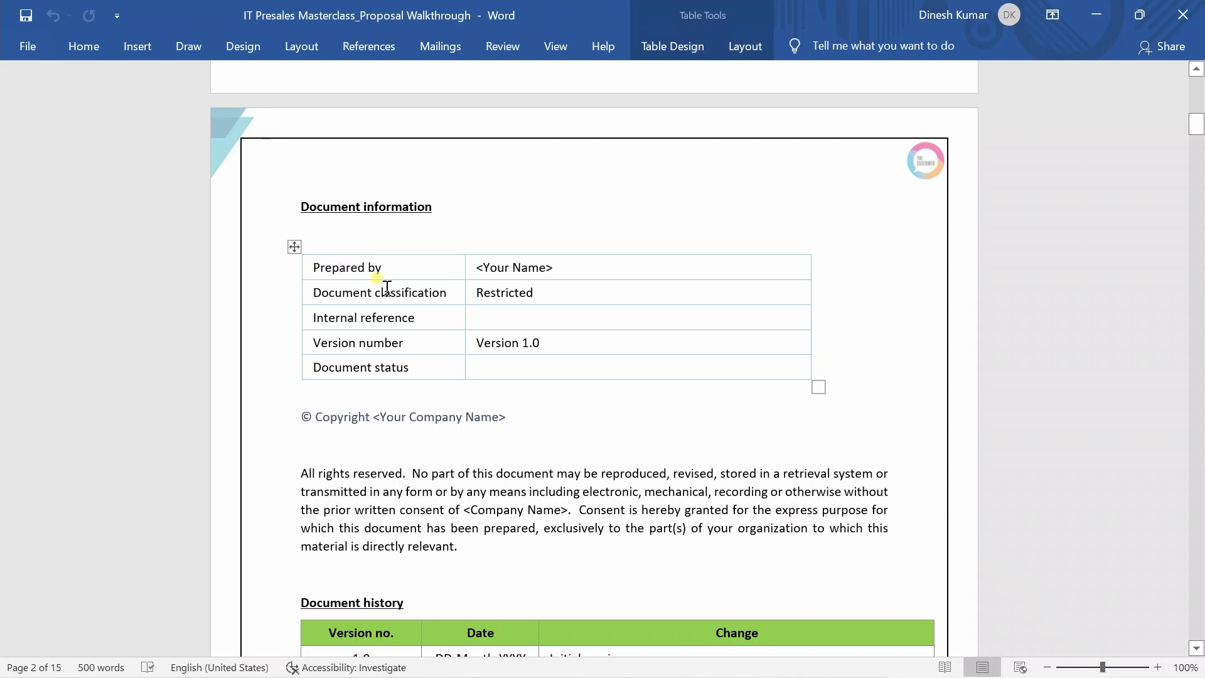
left_click_drag(1194, 126, 1196, 135)
left_click(464, 251)
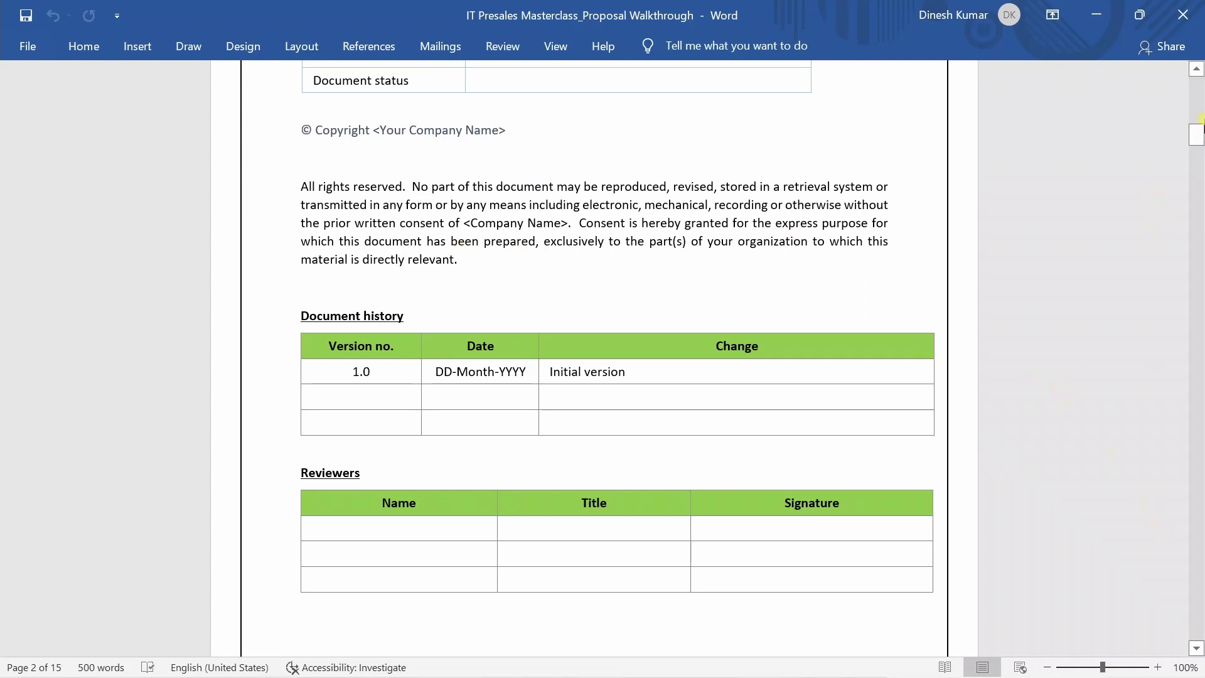
left_click_drag(1197, 135, 1197, 170)
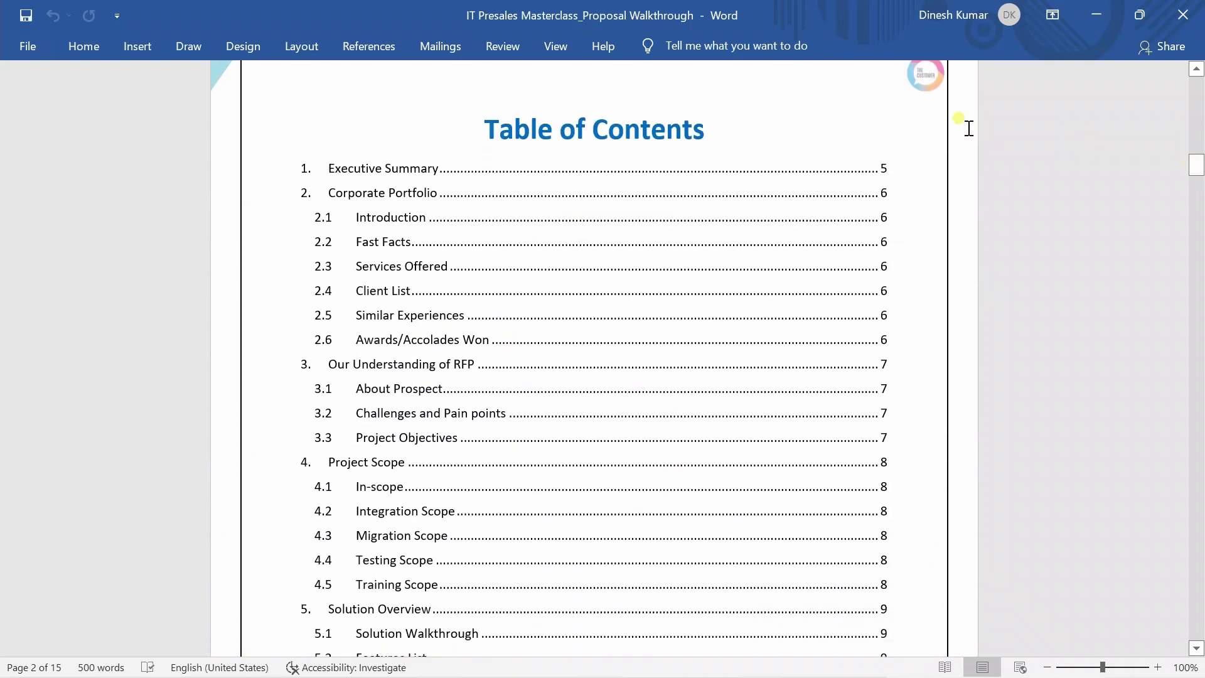
Select the Table of Contents and its entries 2.2–5.1, then reach 1. Executive Summary.
left_click(793, 131)
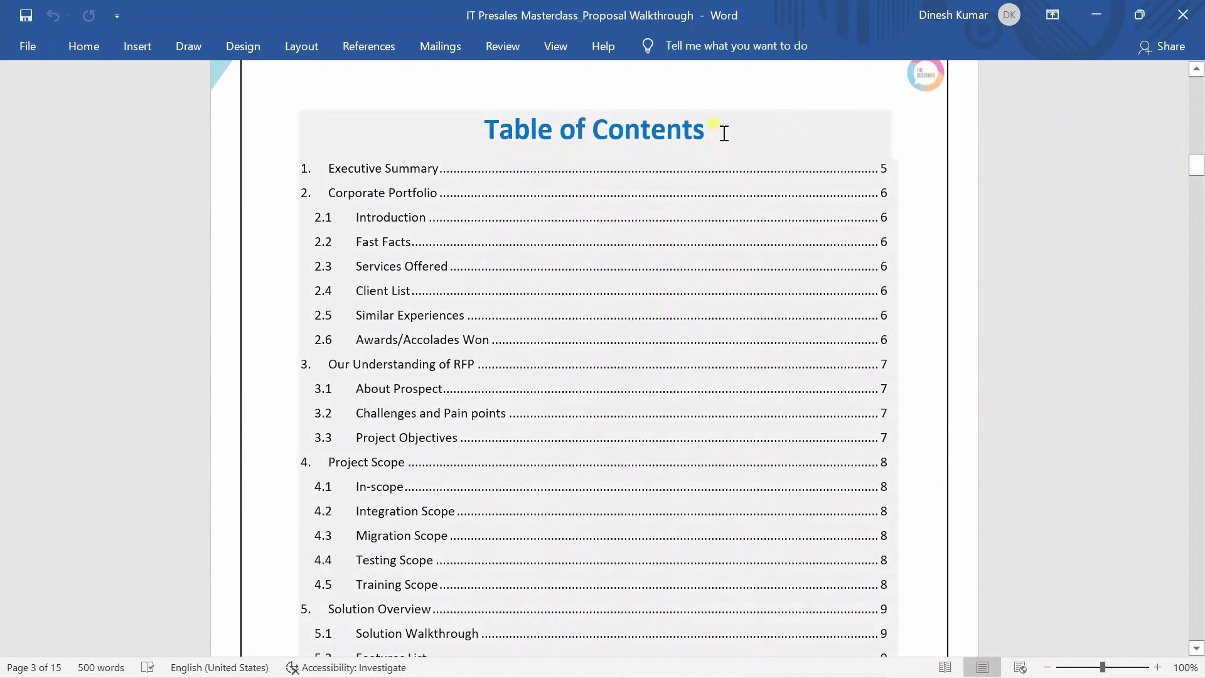
left_click(589, 129)
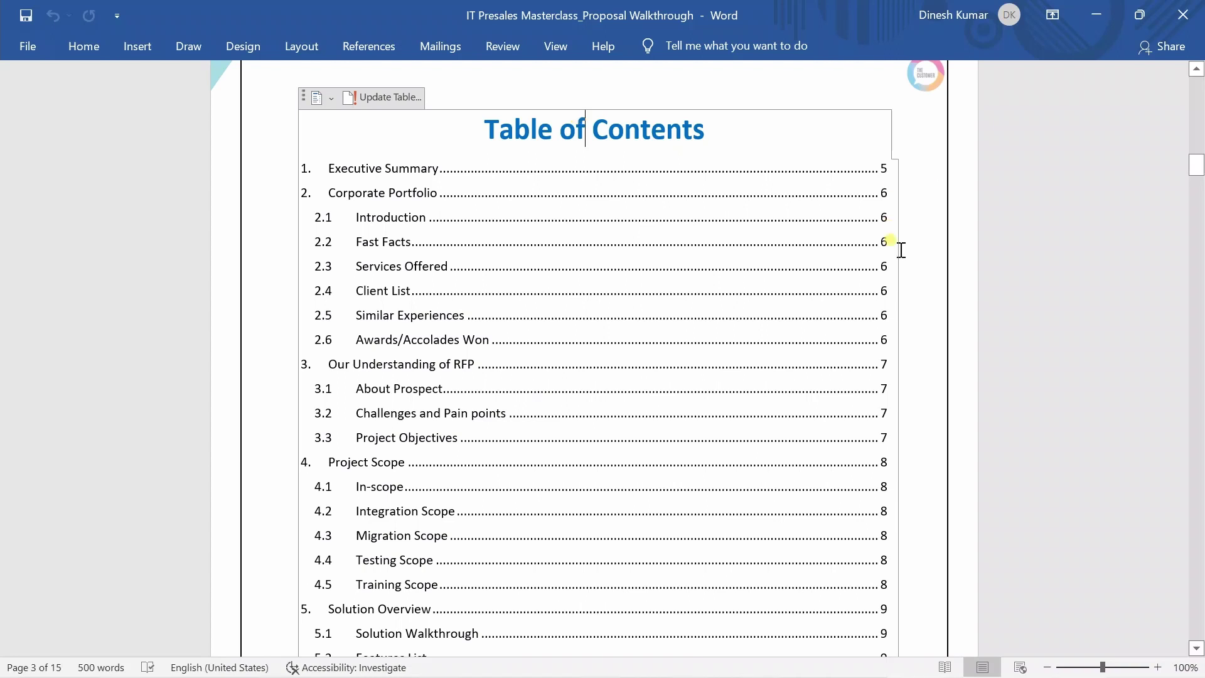
left_click_drag(901, 251, 971, 259)
left_click(886, 264)
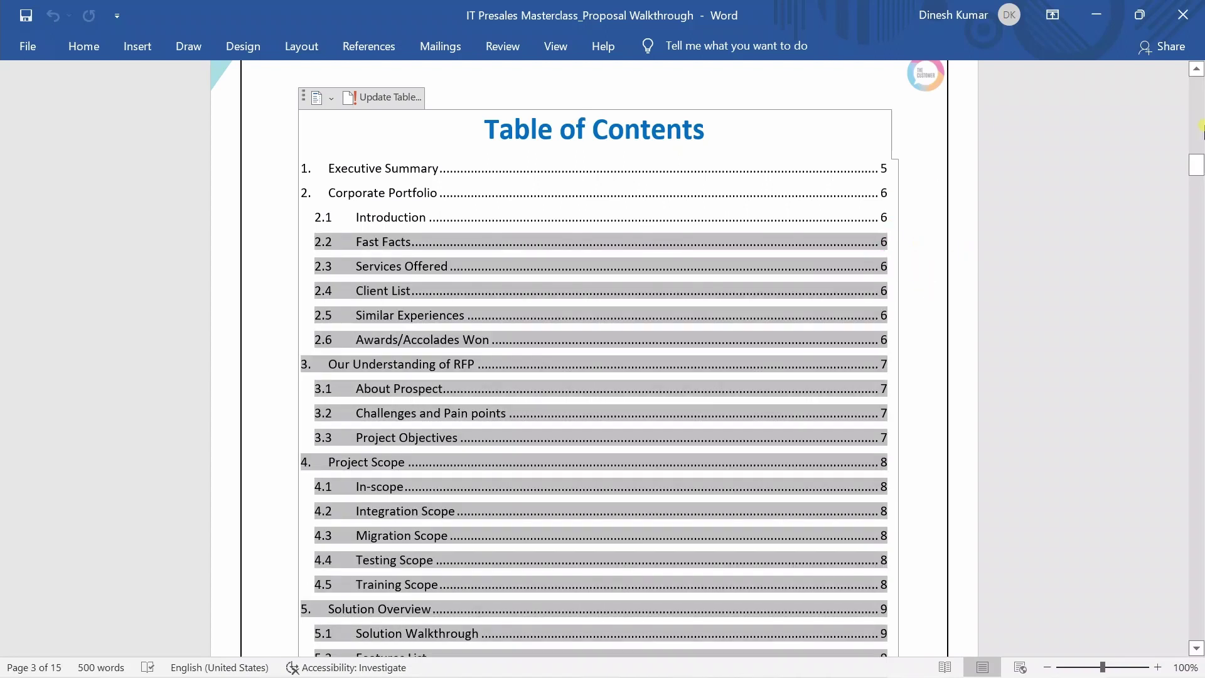
left_click_drag(1198, 179, 1200, 249)
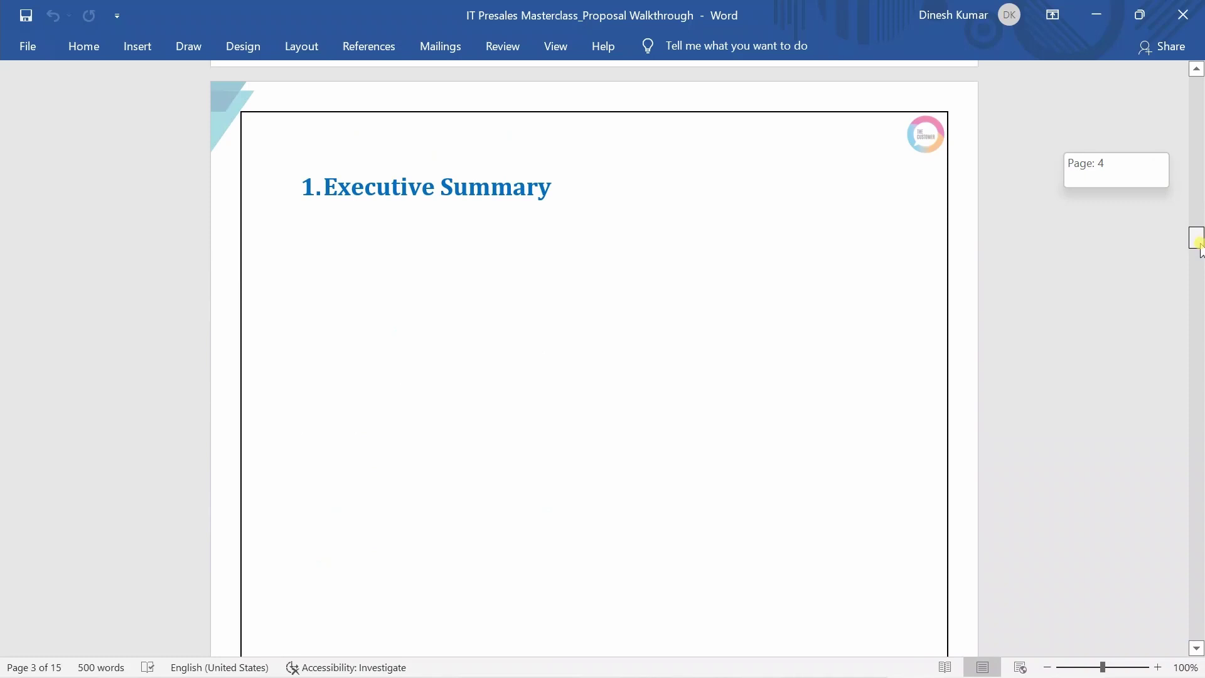
Visit the 2. Corporate Portfolio heading, then continue to the We Stand together back cover.
left_click_drag(1200, 249, 1197, 281)
left_click(445, 252)
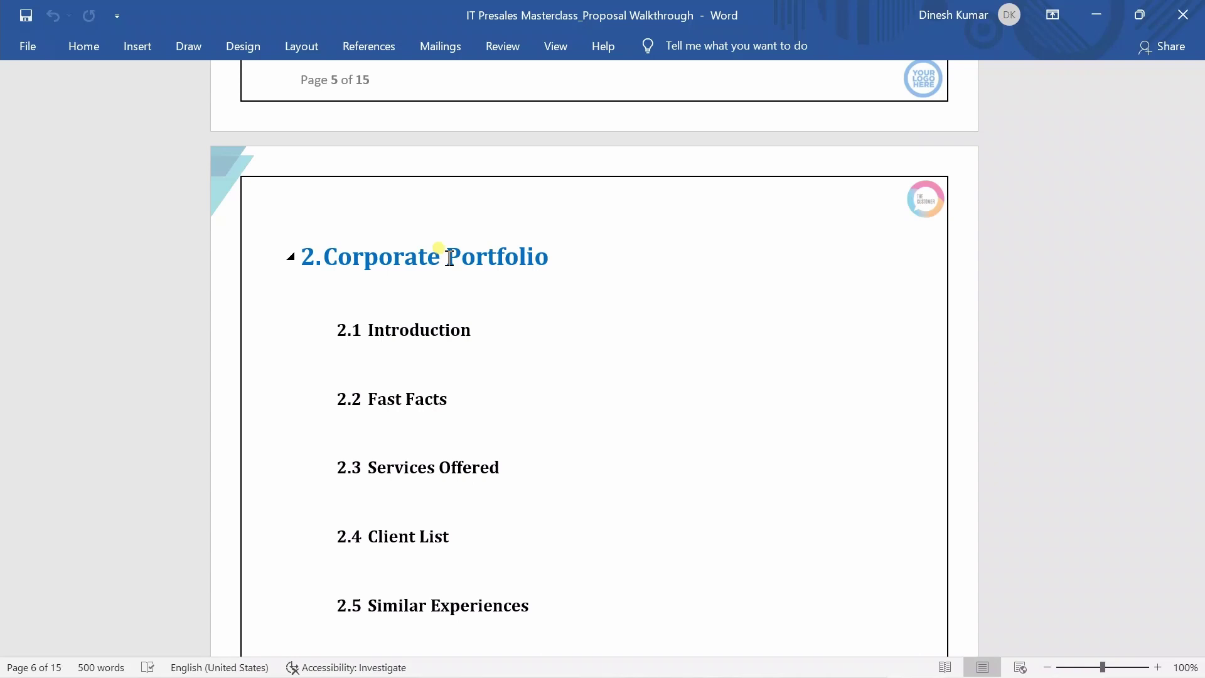
left_click_drag(1200, 287, 1197, 614)
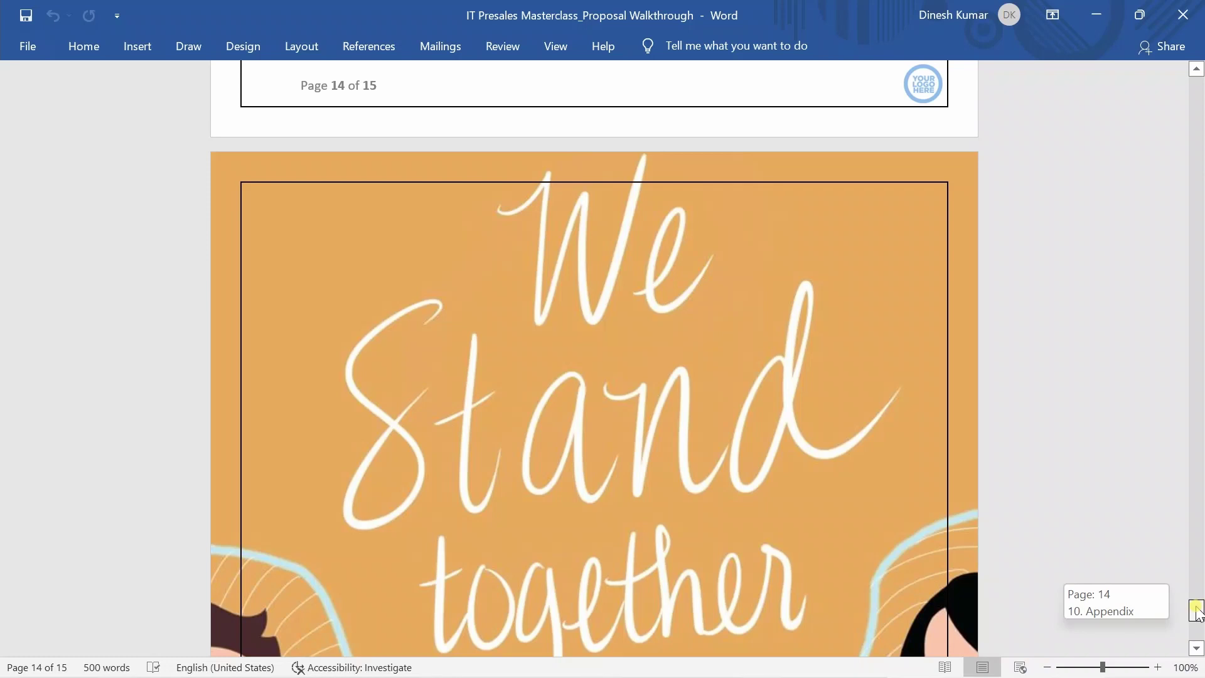
left_click_drag(1196, 611, 1197, 616)
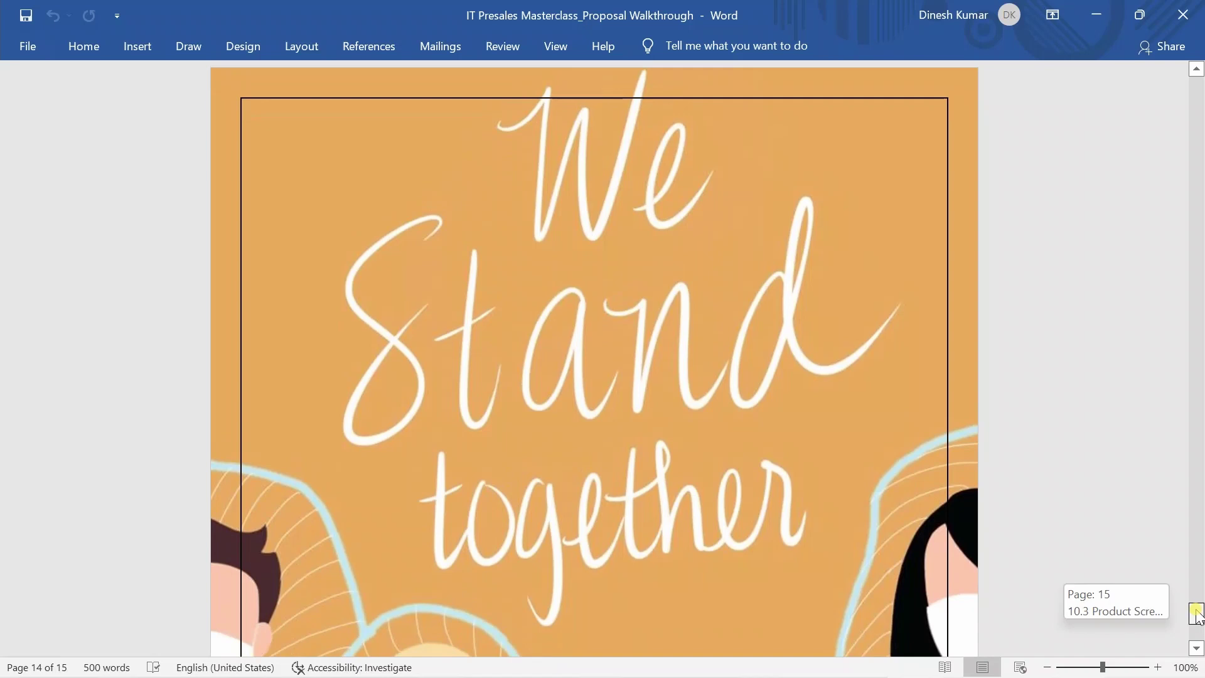
left_click_drag(1198, 618, 1197, 618)
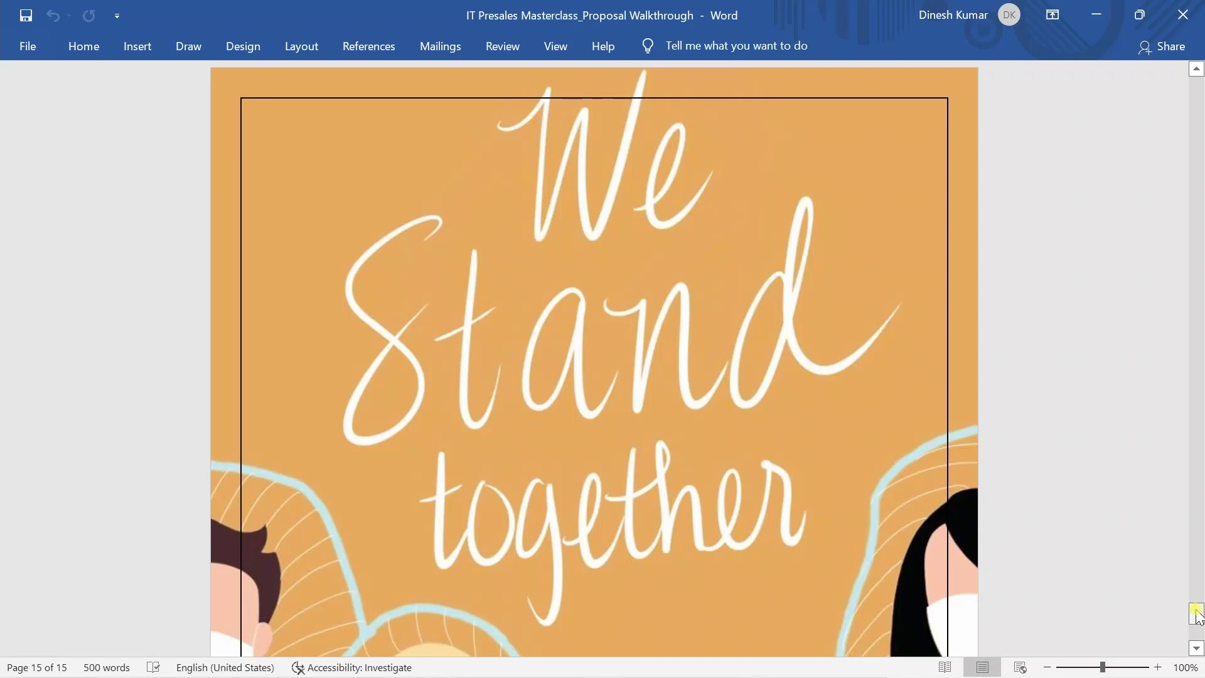
mouse_move(1198, 618)
left_mouse_down()
mouse_move(1198, 631)
mouse_move(1185, 604)
left_mouse_up()
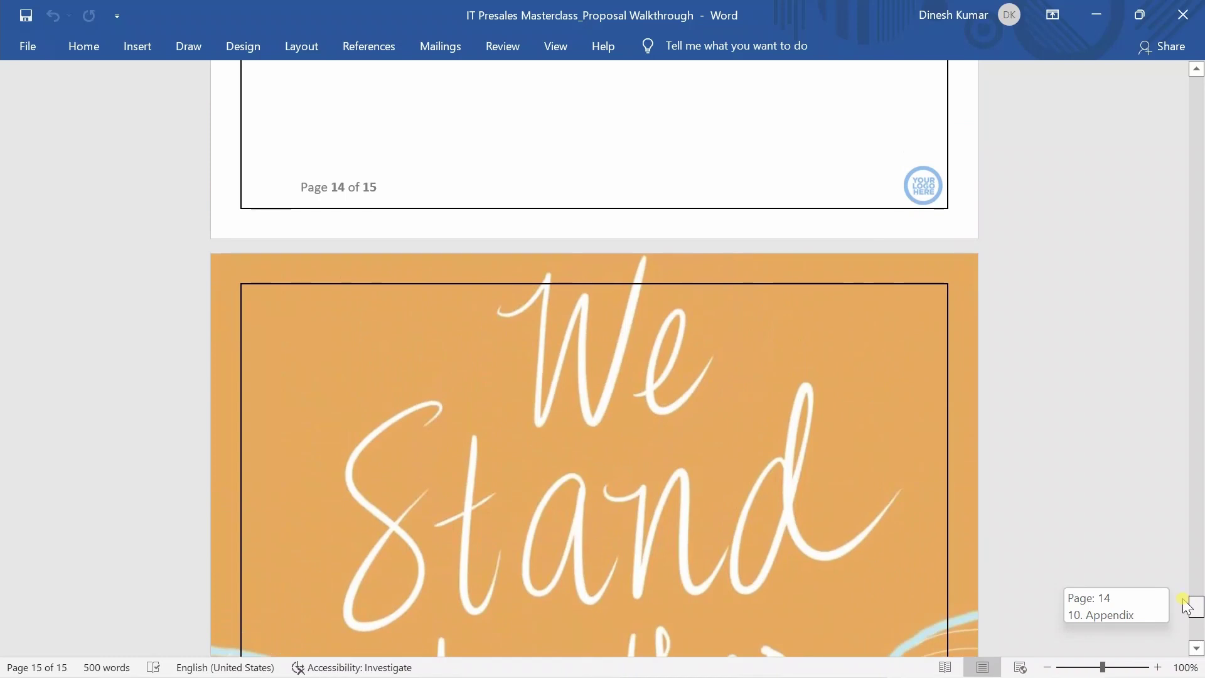